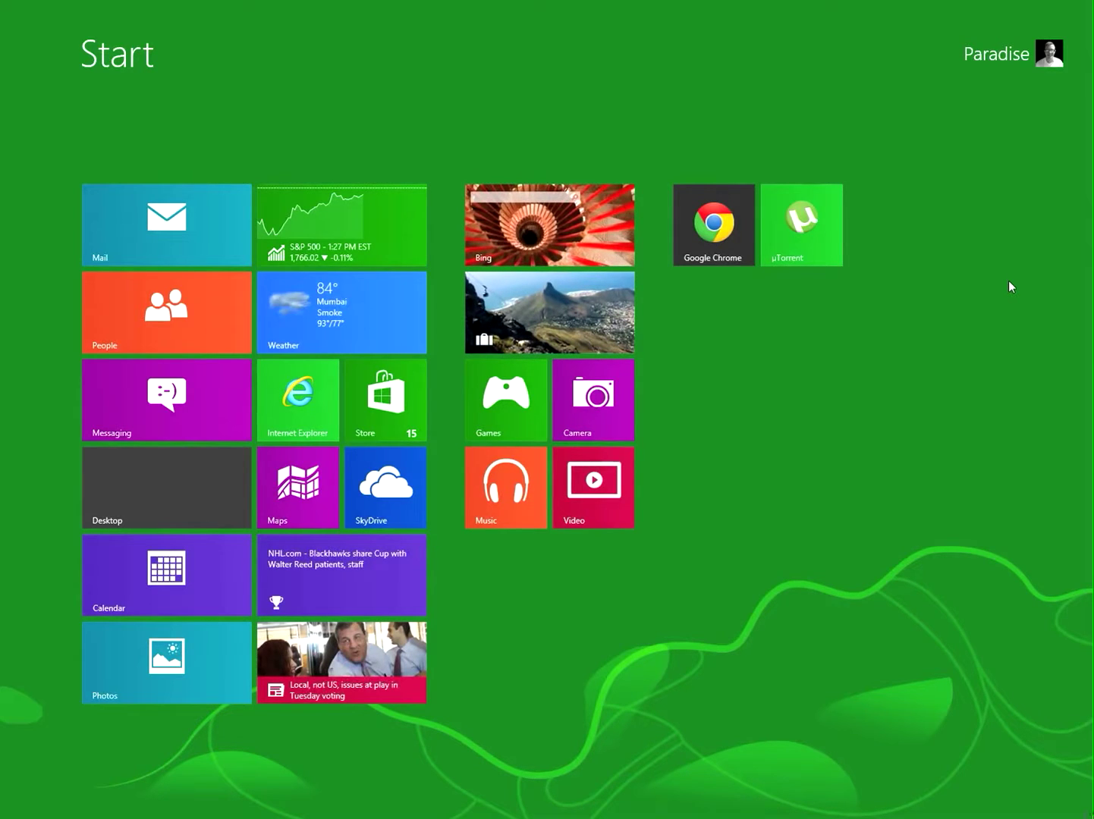
Switch from the Start screen to the desktop and close the open Chrome window
mouse_move(1090, 814)
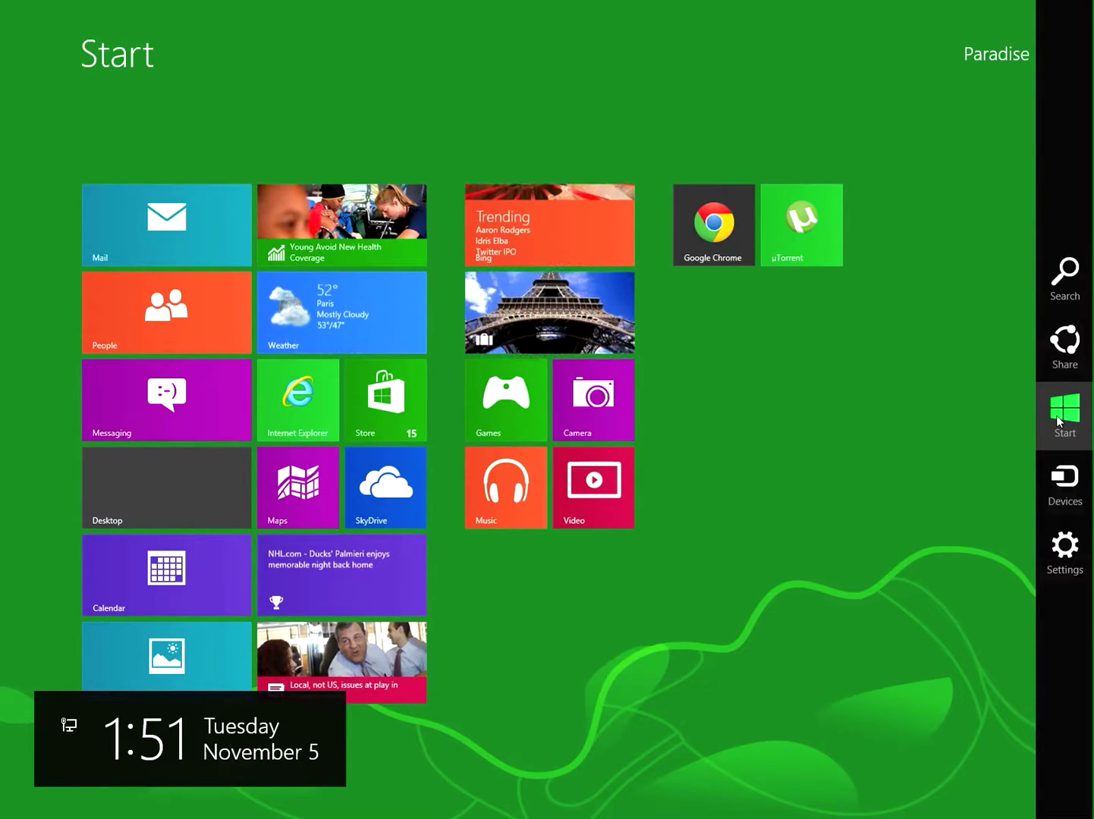
click(1064, 274)
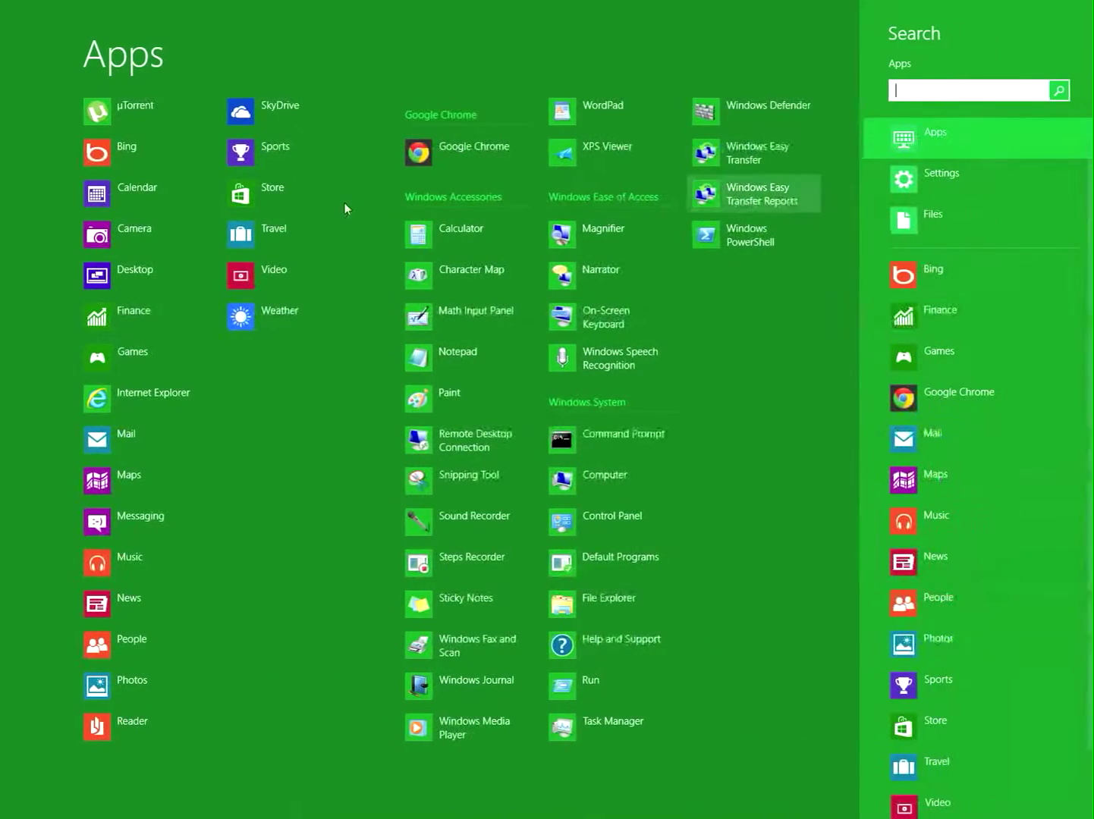
click(90, 271)
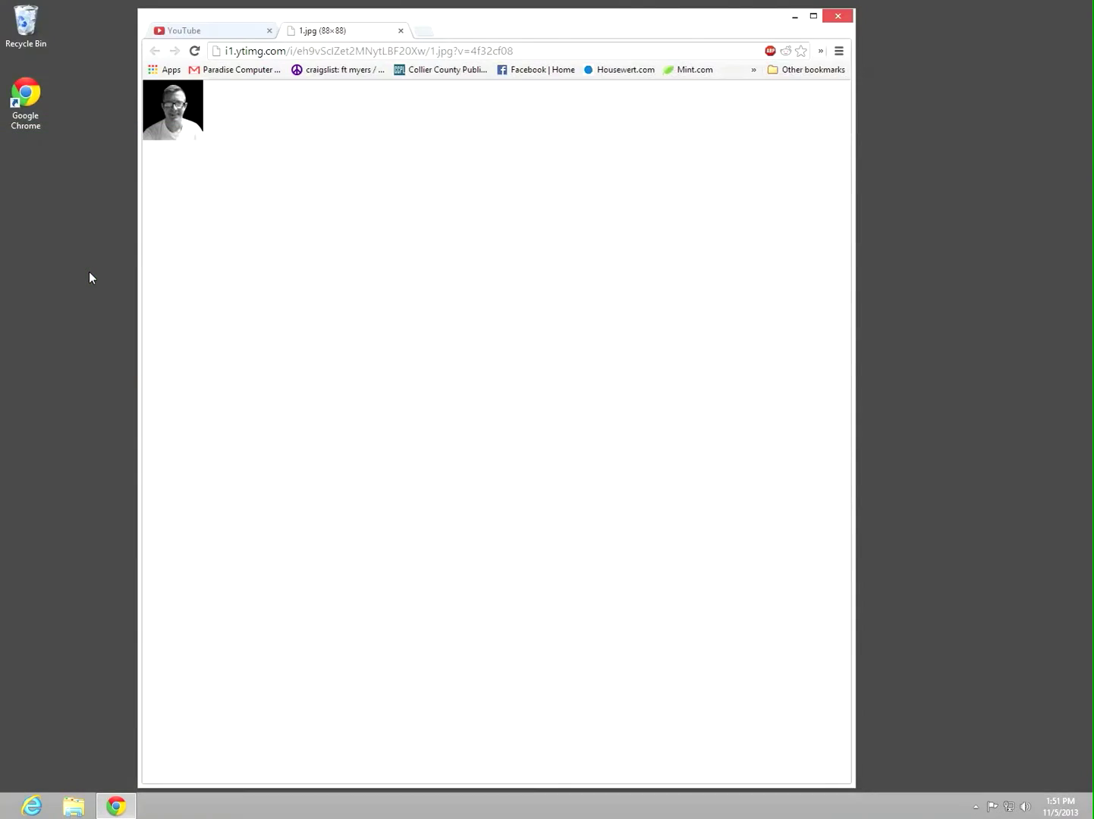
click(829, 21)
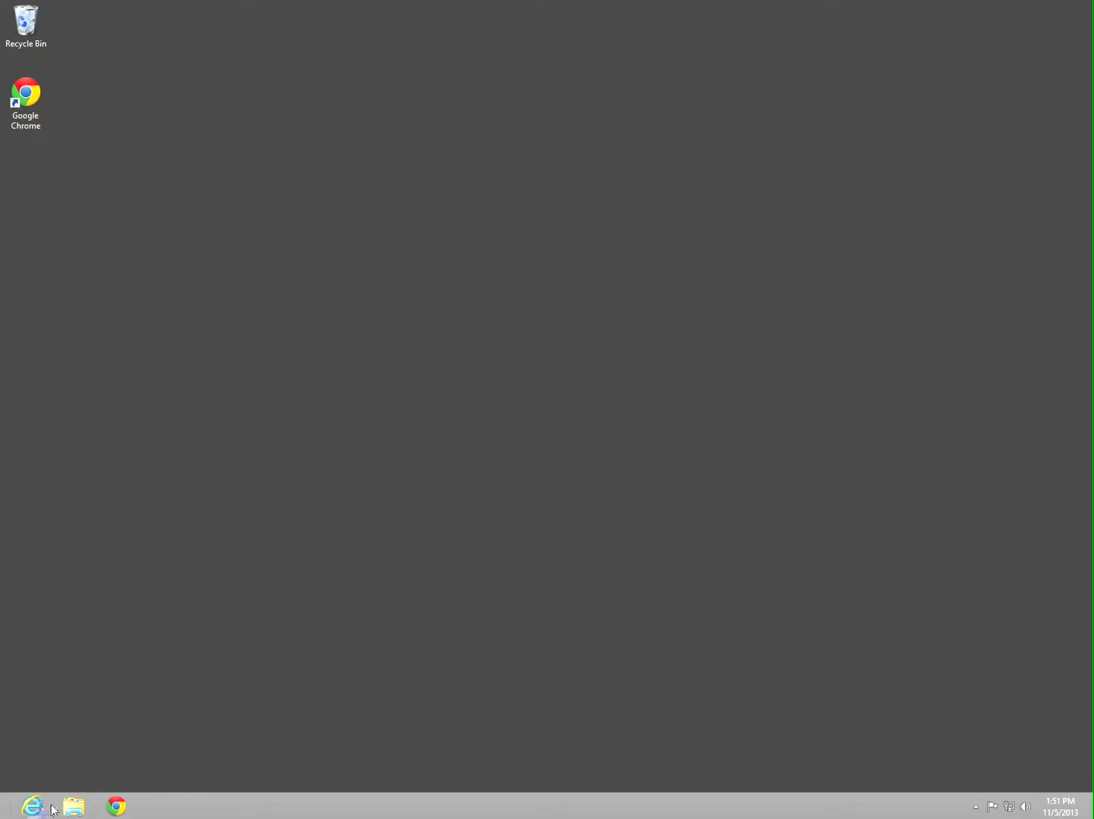
Open a new Google Chrome window and go to pokki.com
click(114, 806)
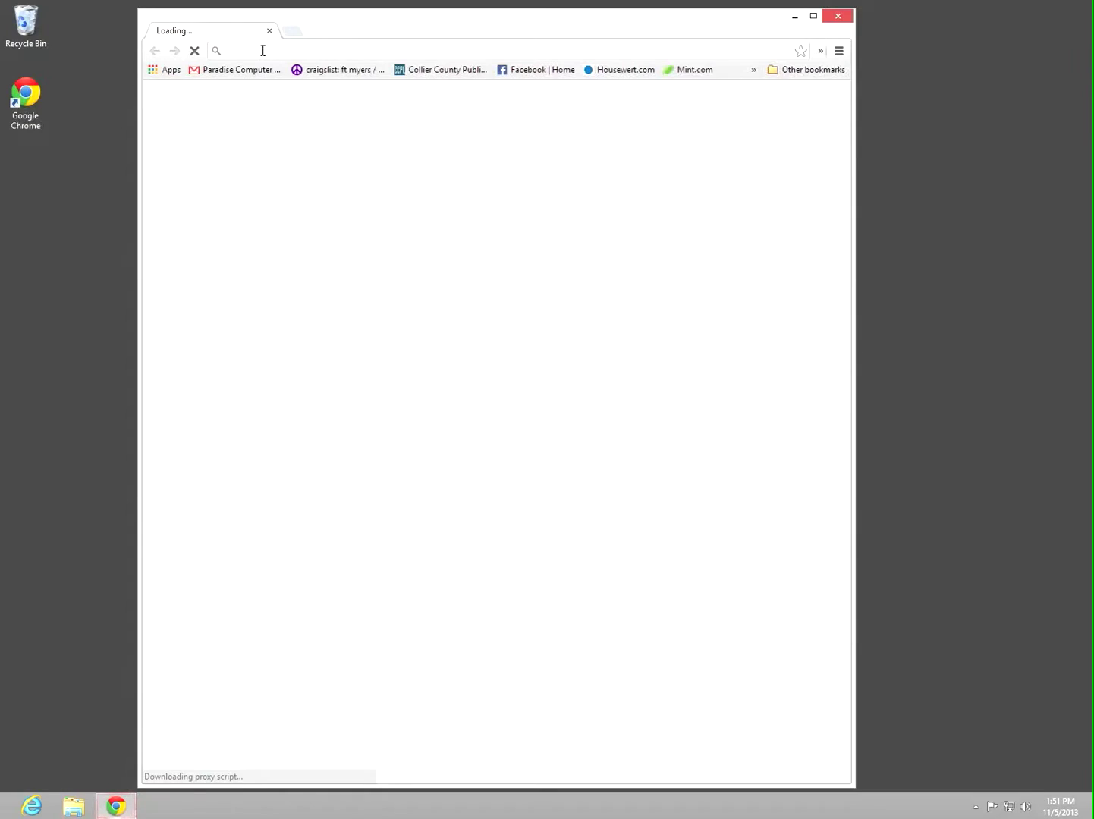
text(pokki.com)
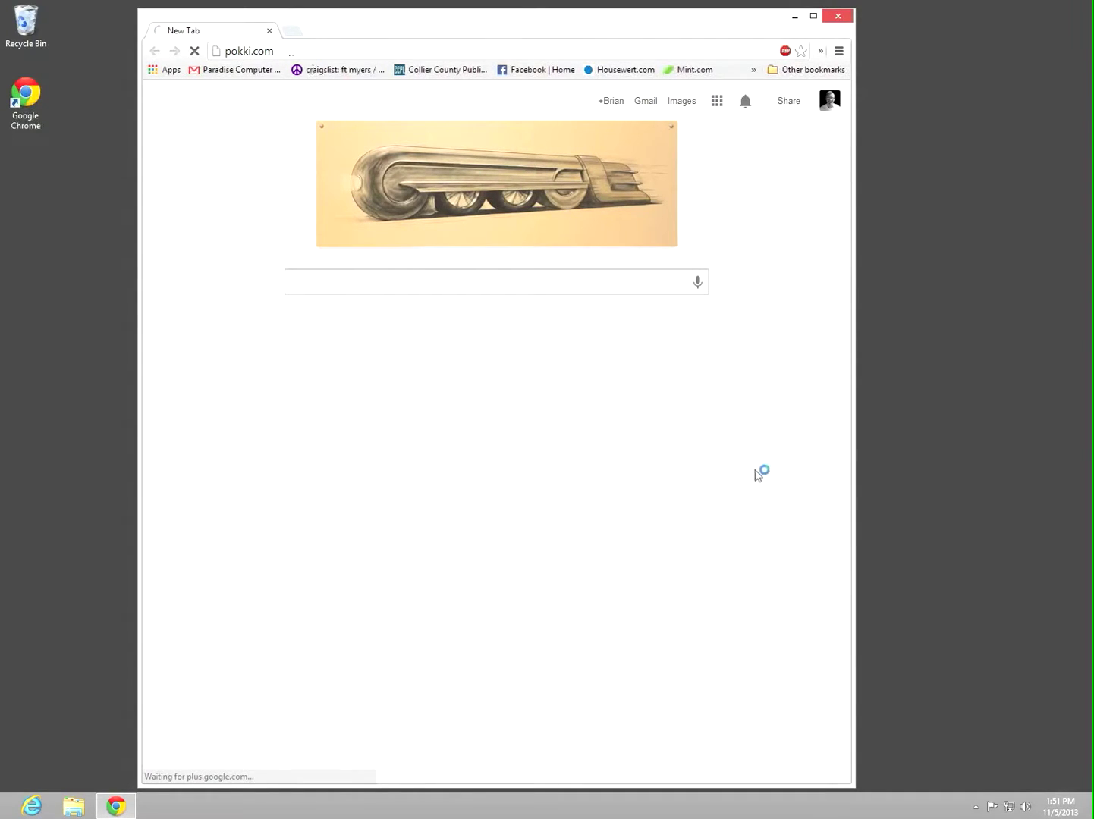
click(322, 46)
key(Return)
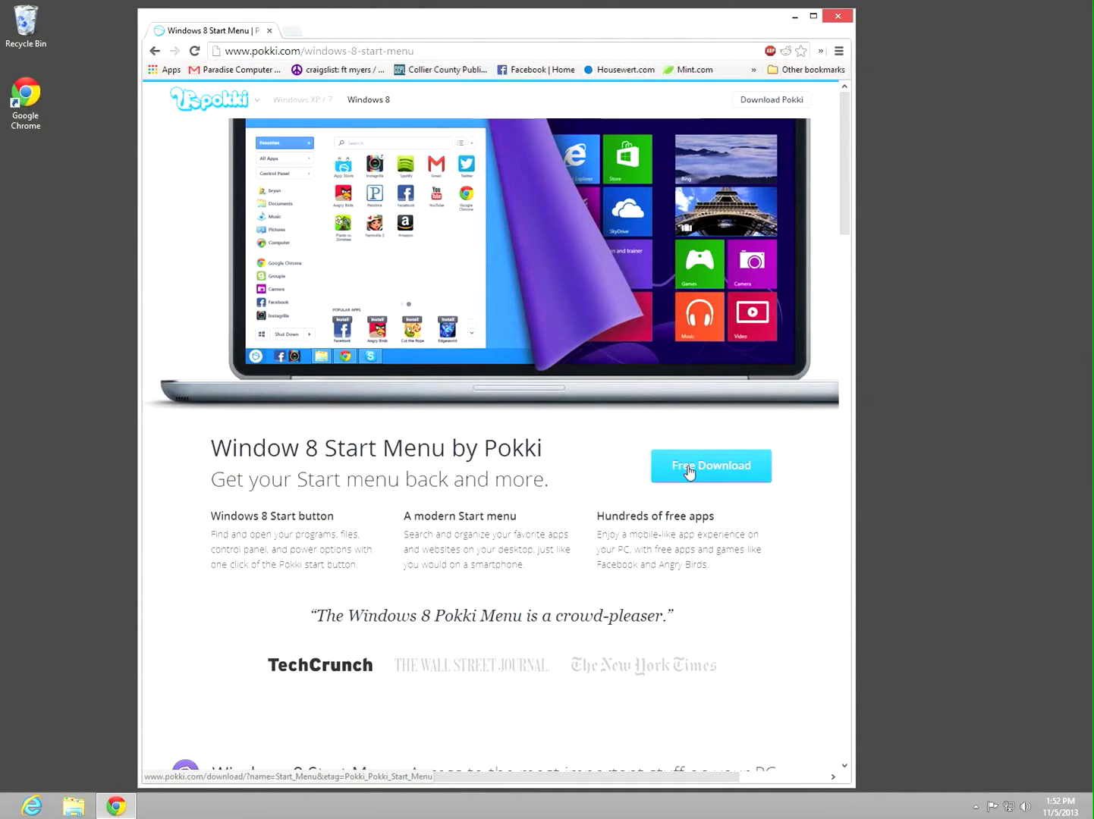
Download the free Windows 8 Start Menu by Pokki and install it with the option to use Pokki as the Start menu
click(690, 470)
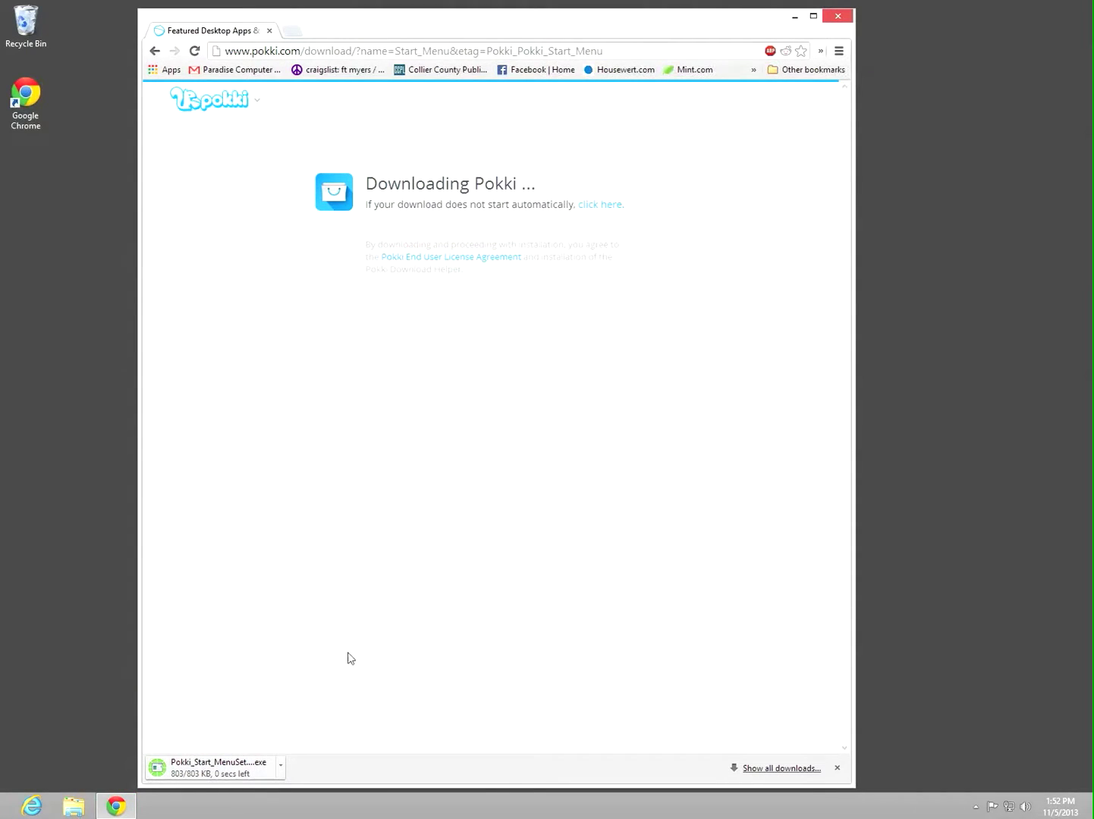
click(220, 773)
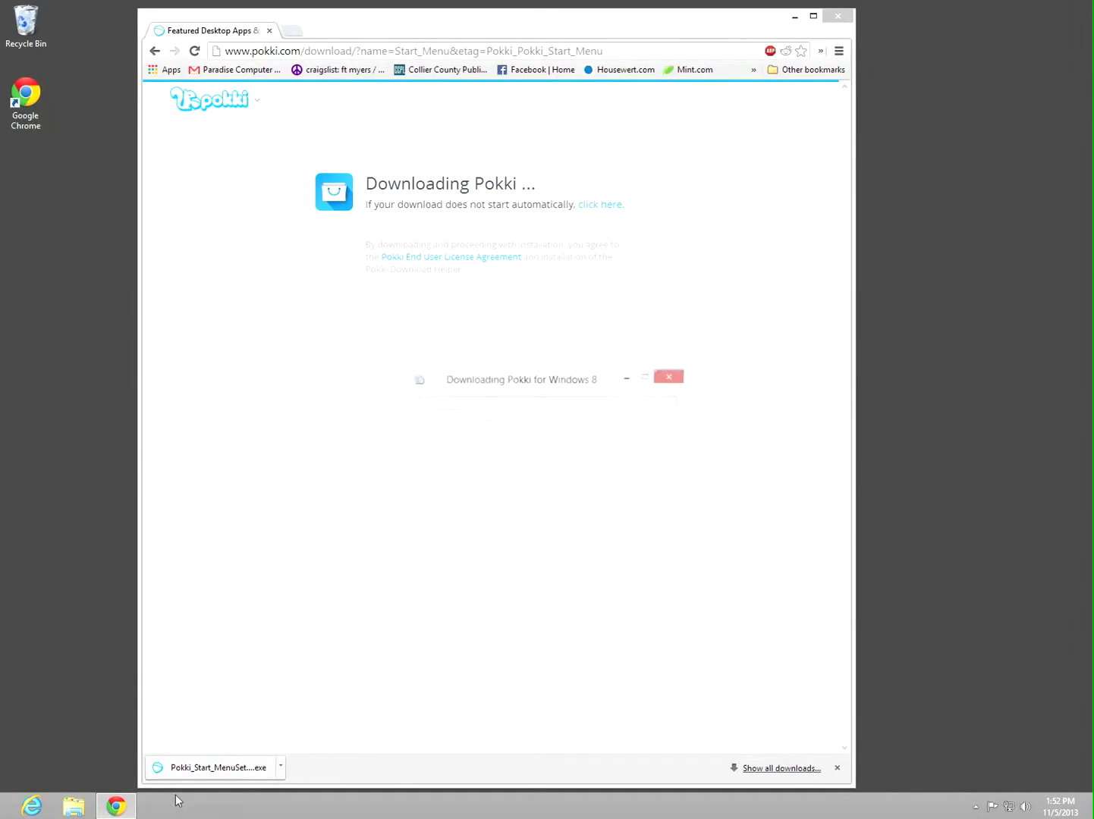
click(838, 16)
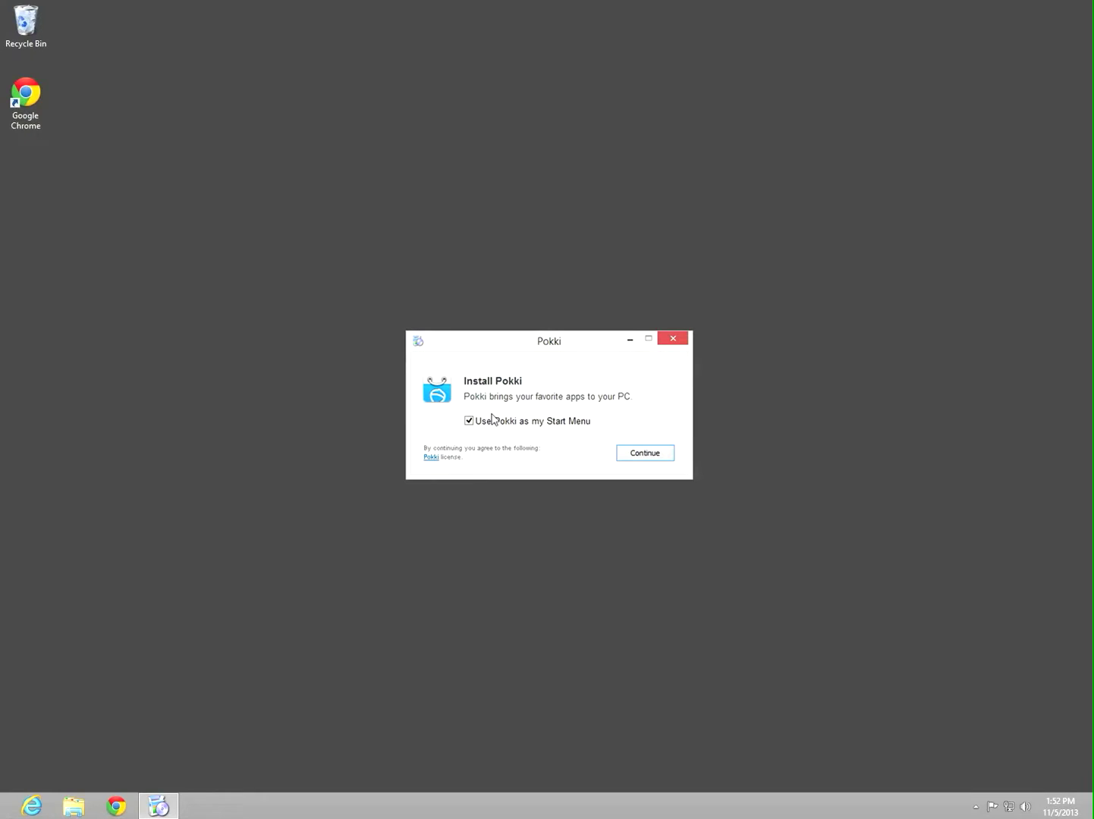
click(632, 454)
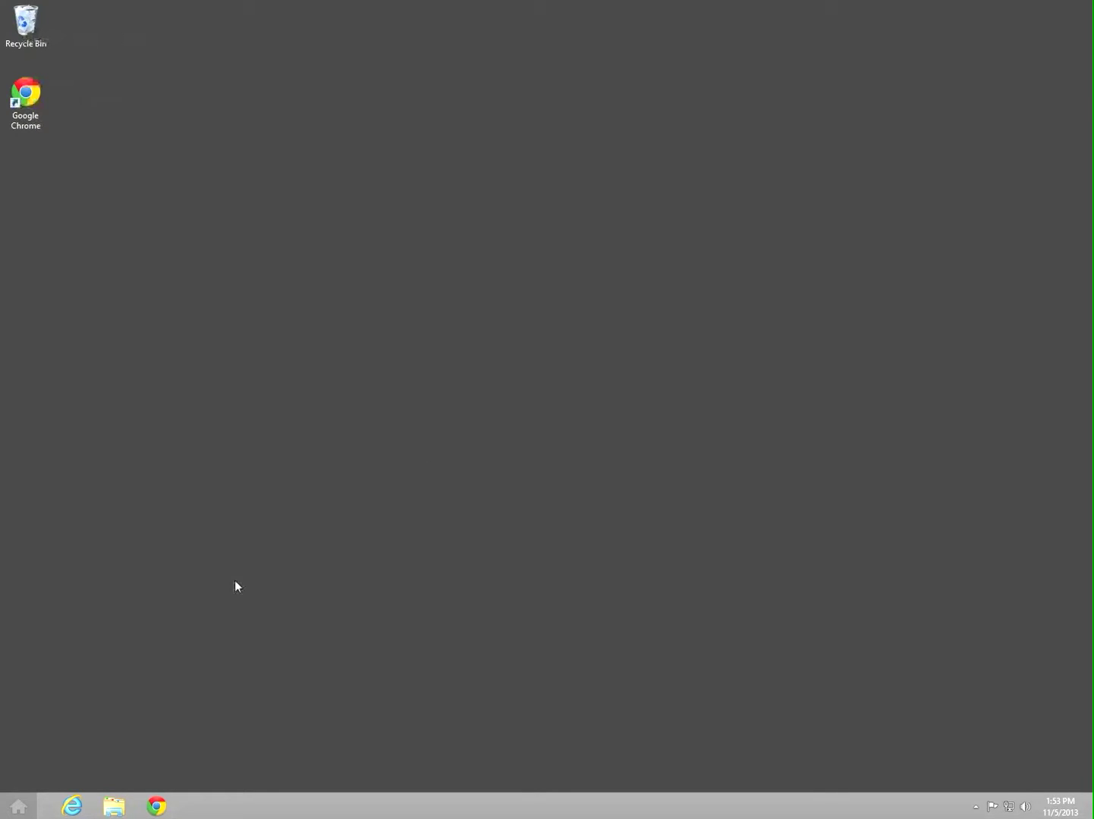
In the Pokki menu settings, hide popular PC apps, choose the Windows icon, and go to the desktop instead of Start at sign-in
click(18, 808)
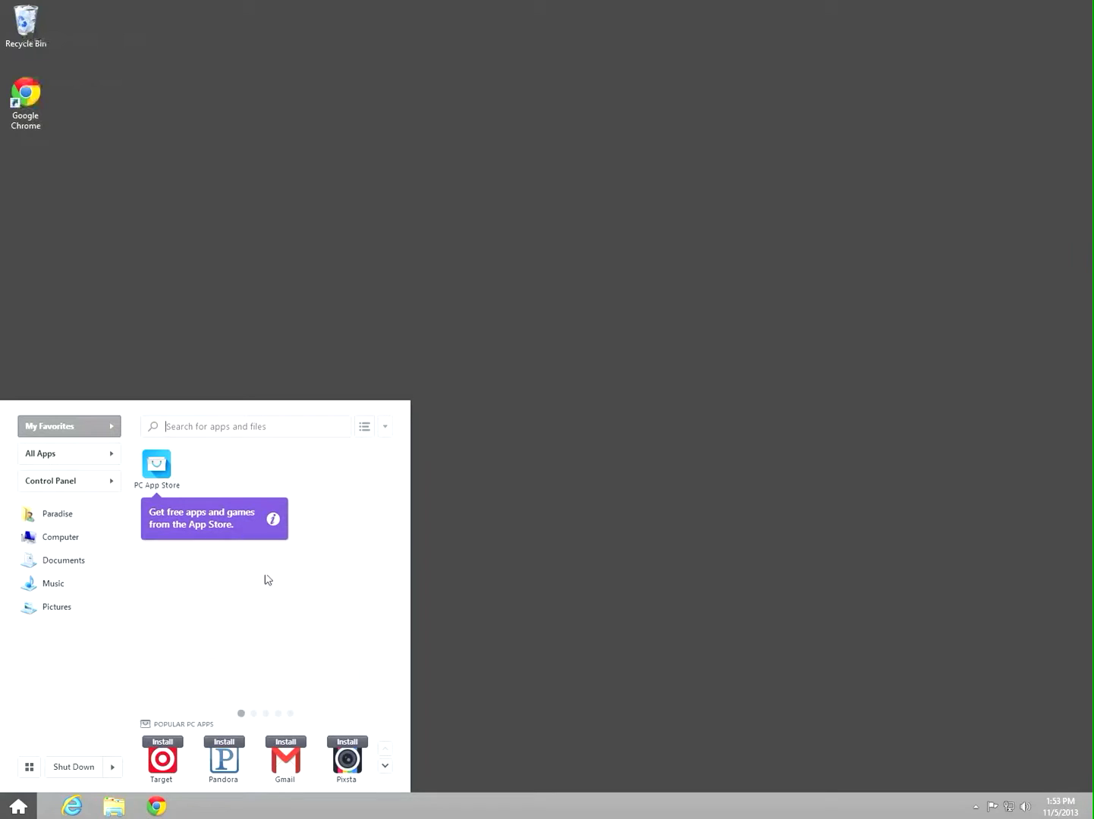
click(274, 519)
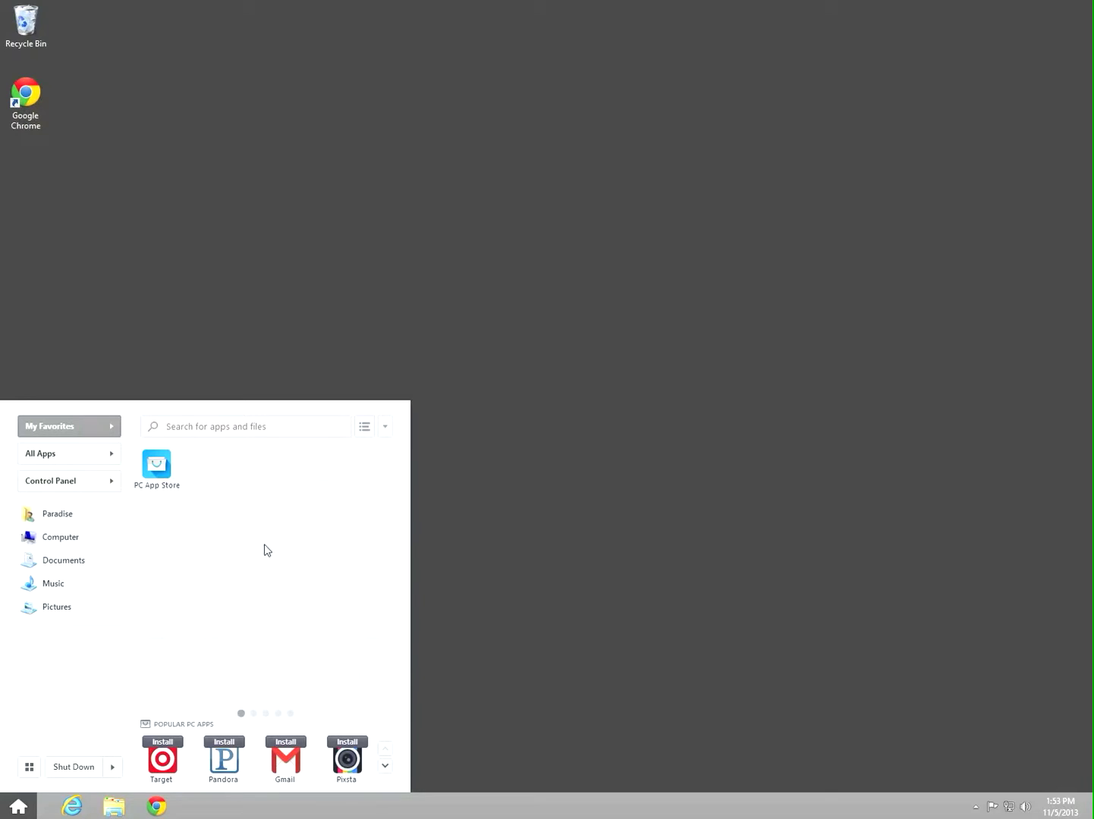
click(386, 428)
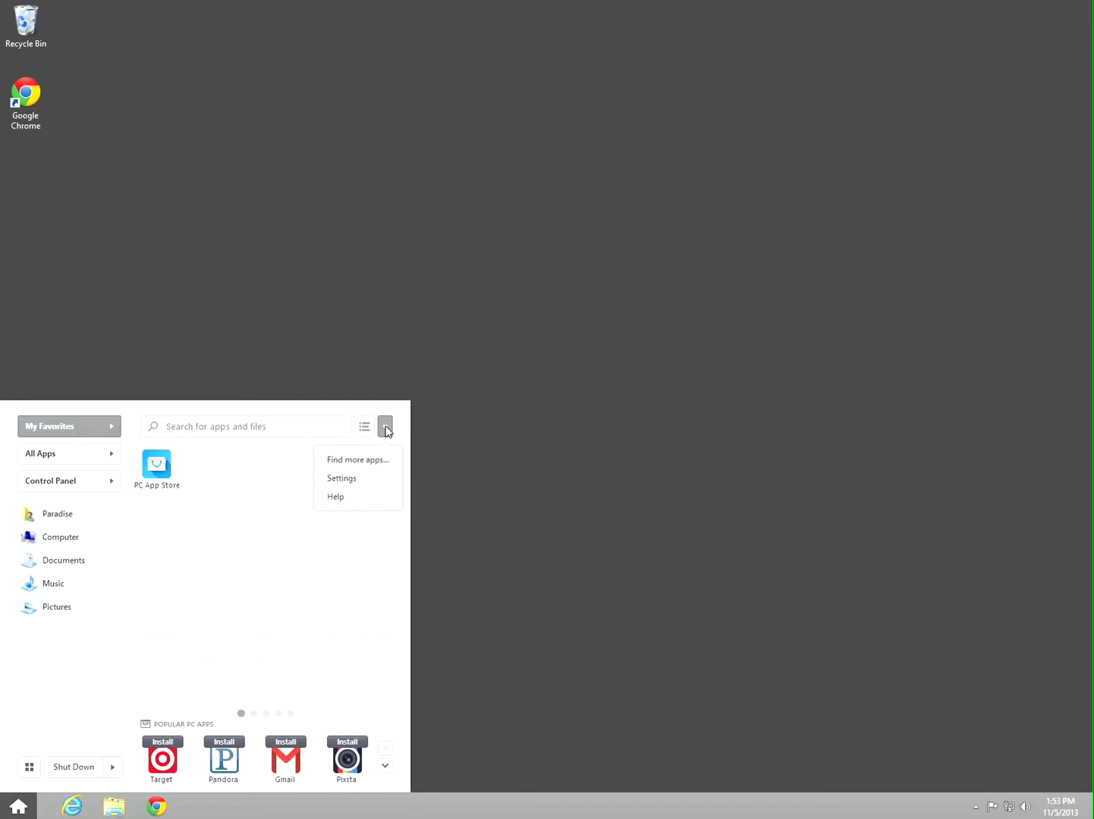
click(342, 480)
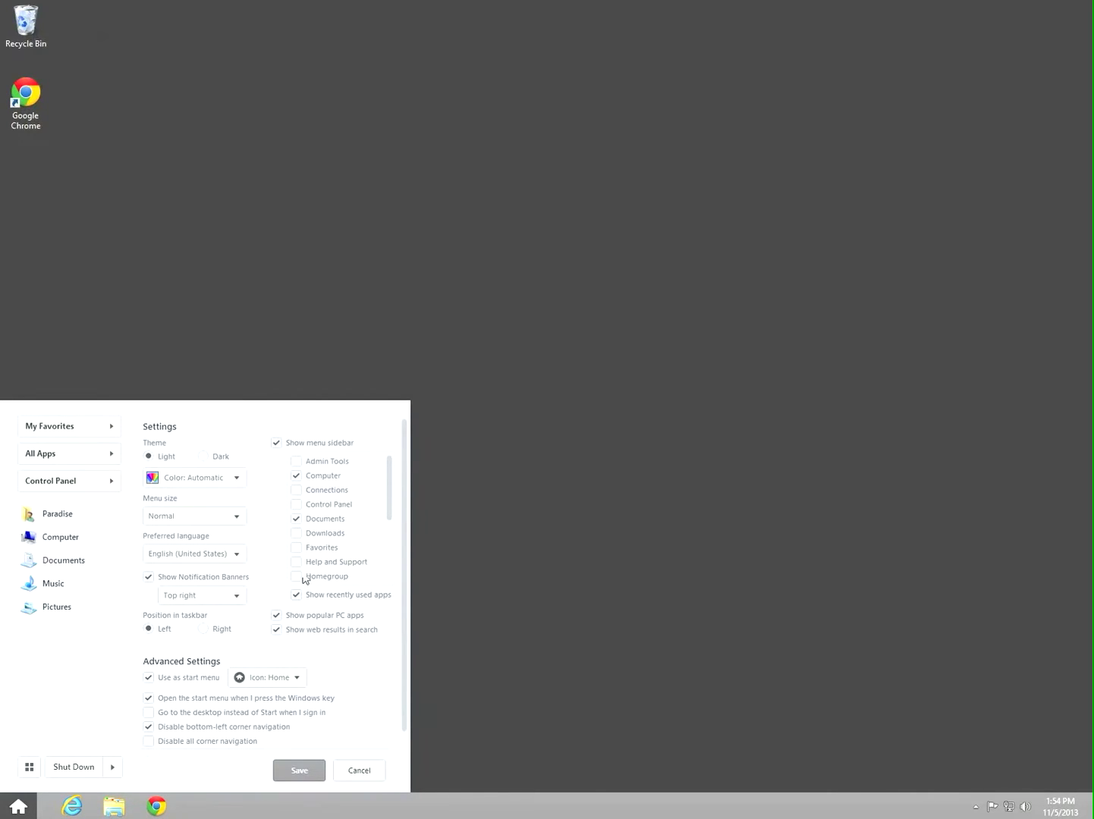
click(276, 618)
click(299, 678)
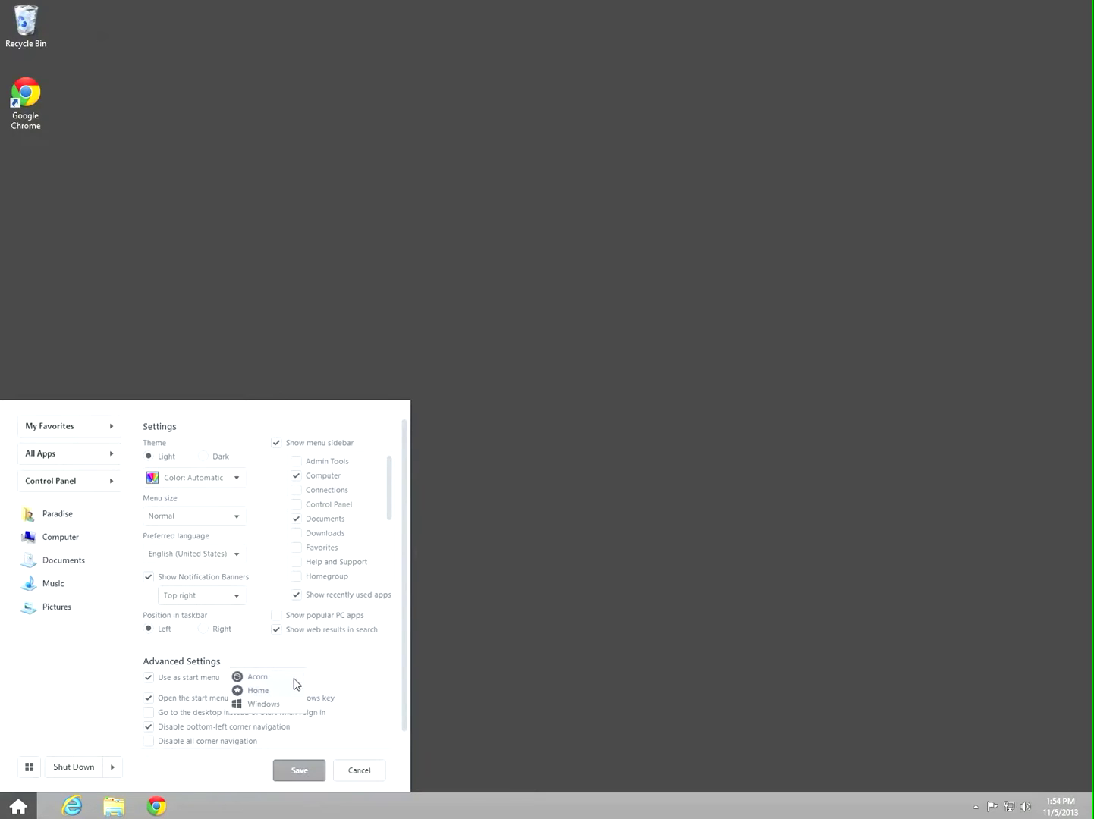
click(261, 705)
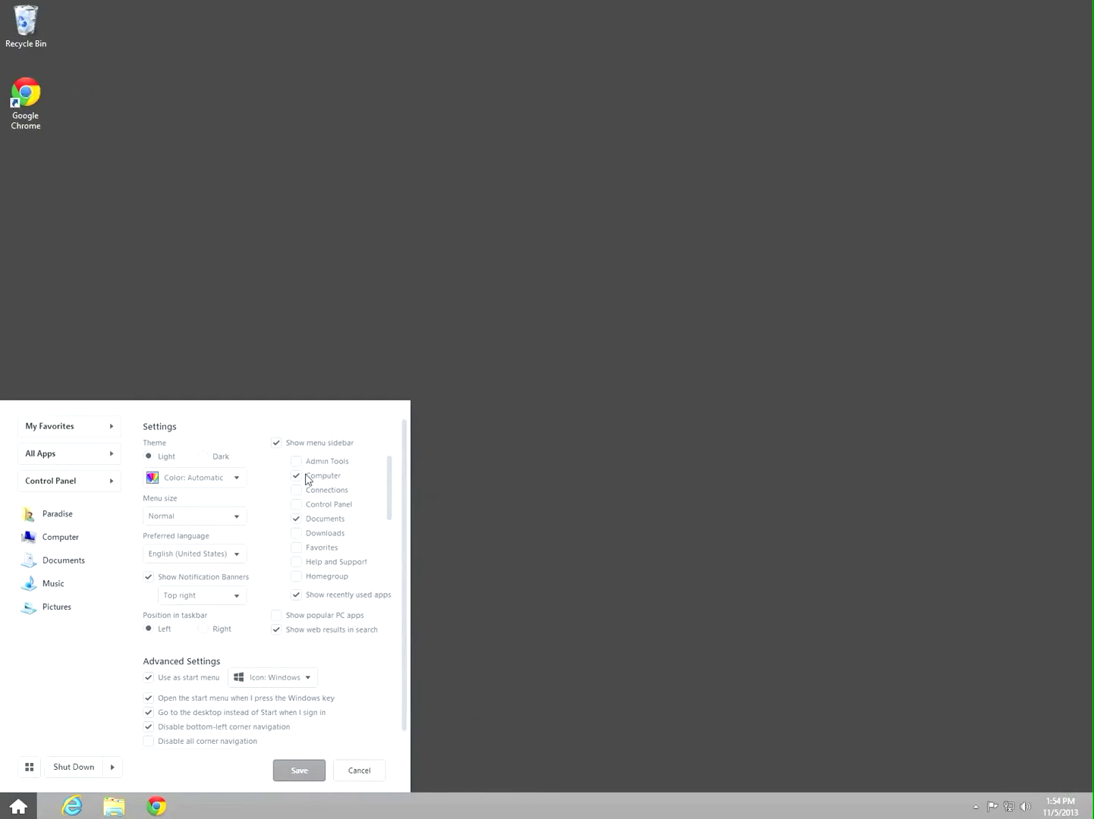
Add Downloads to the items shown in the menu sidebar and save the Pokki settings
click(296, 516)
click(296, 533)
mouse_move(390, 500)
mouse_down()
mouse_move(386, 567)
mouse_move(399, 479)
mouse_up()
click(289, 768)
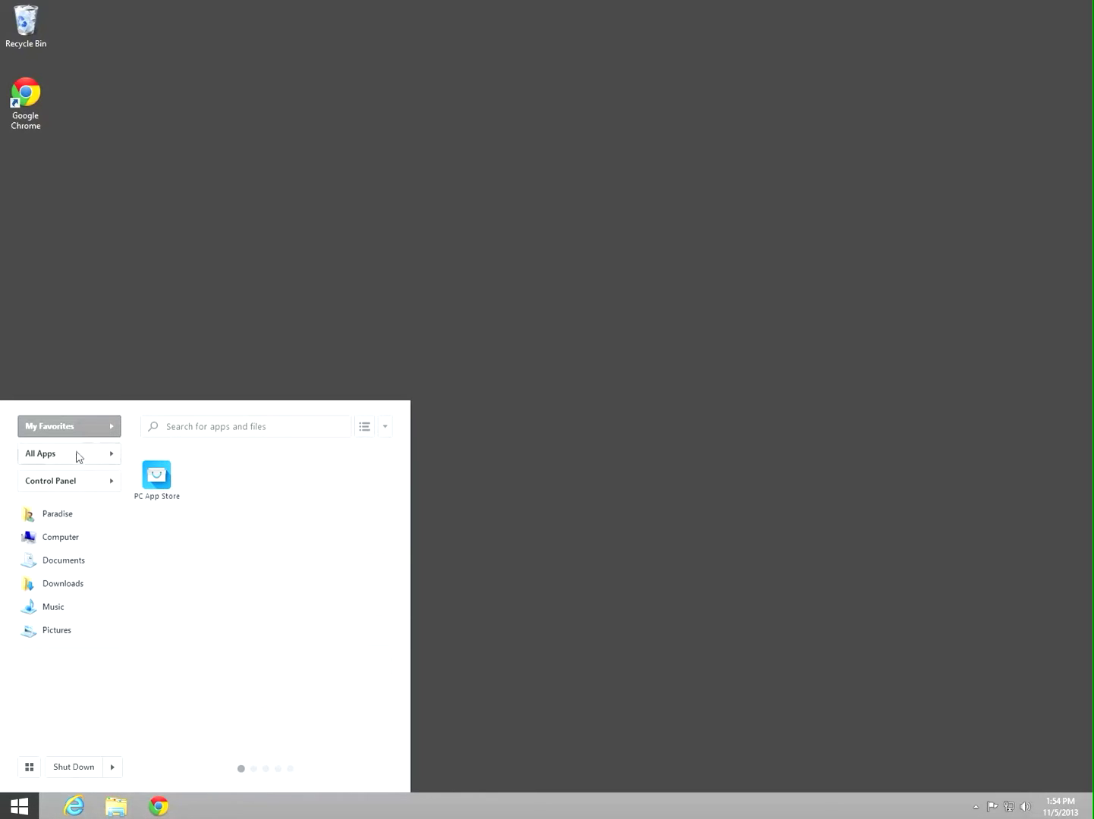
Remove PC App Store from the Pokki favorites and add Google Chrome and Internet Explorer
click(113, 456)
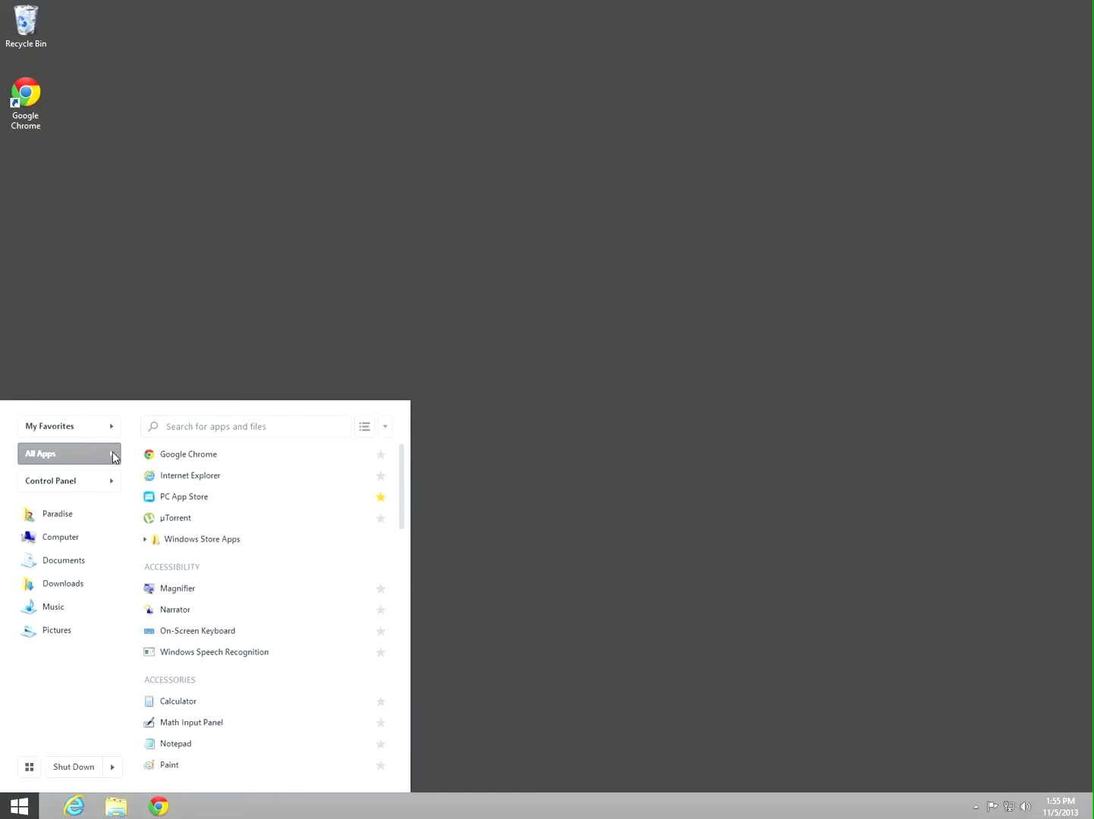
click(380, 500)
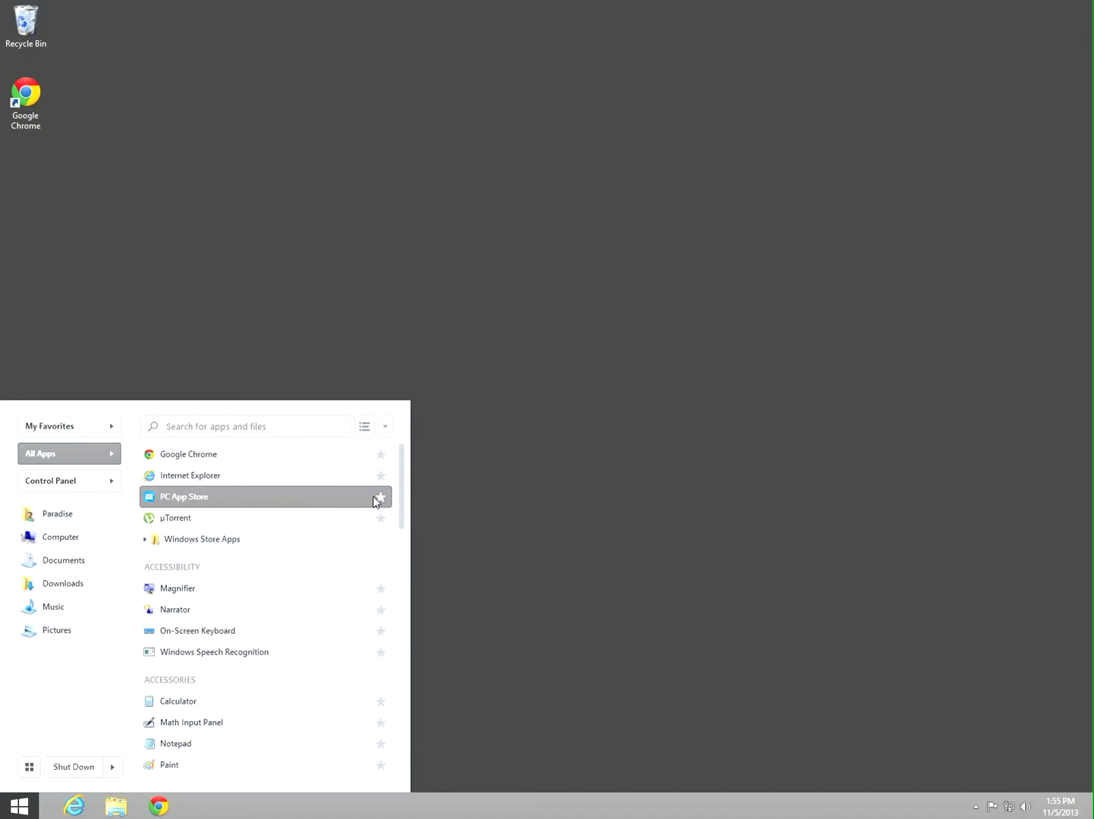
click(381, 454)
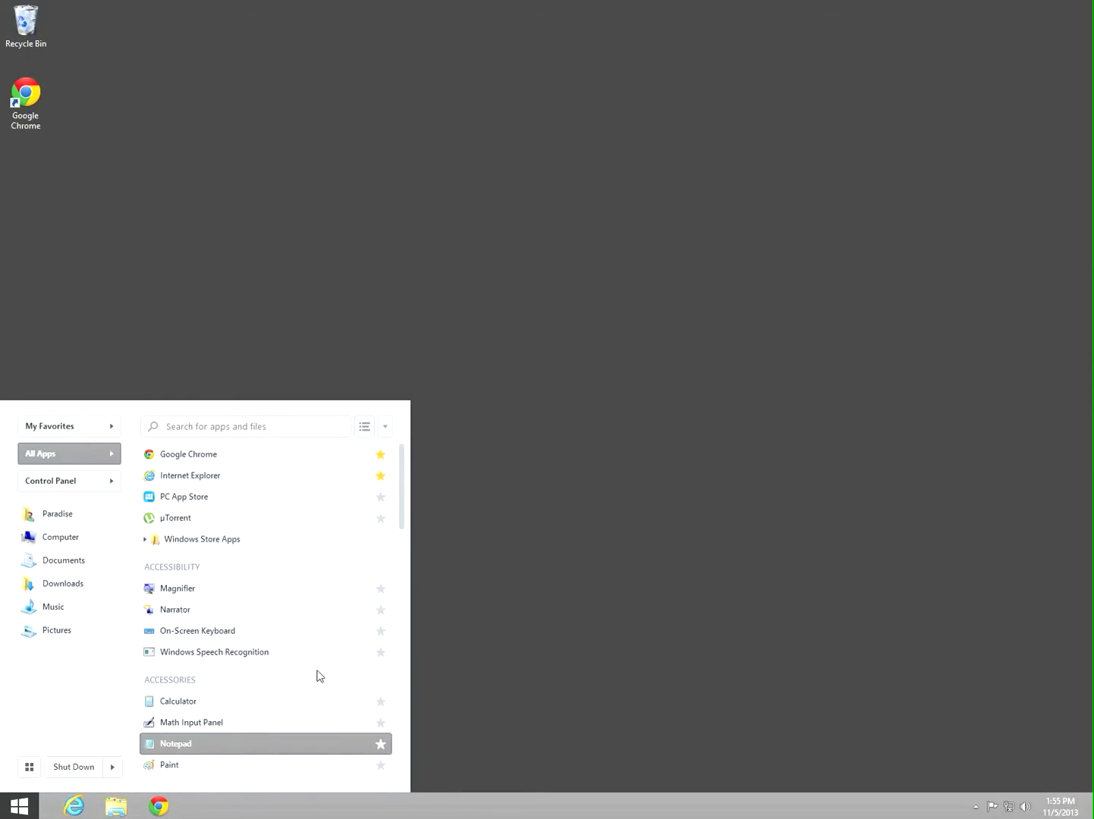
click(60, 426)
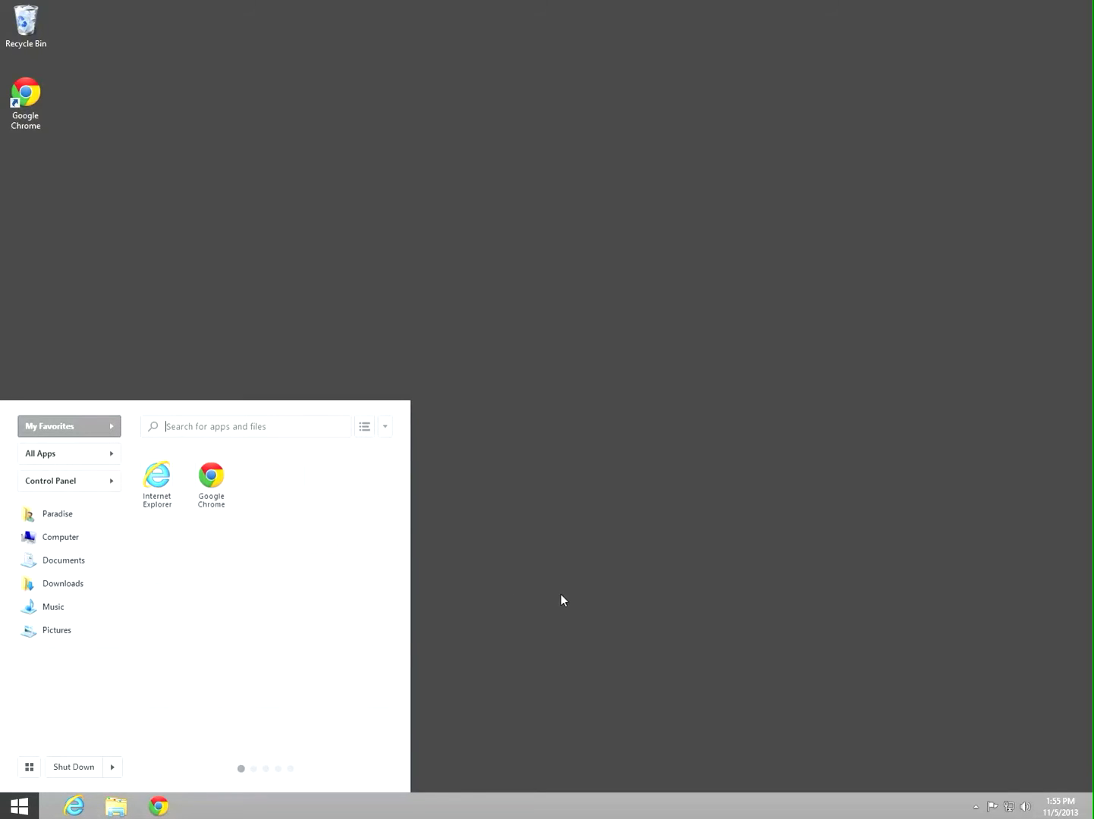
click(828, 612)
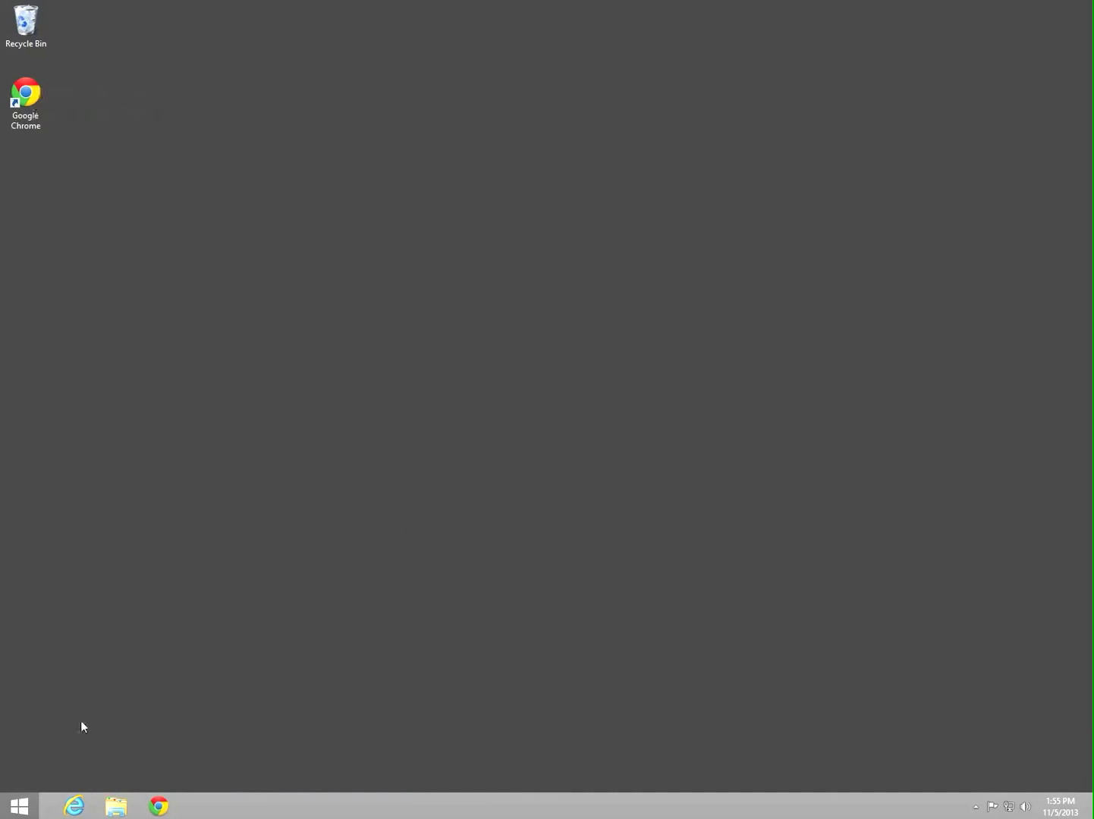
Disable all corner navigation in the Pokki menu settings and save the change
click(19, 806)
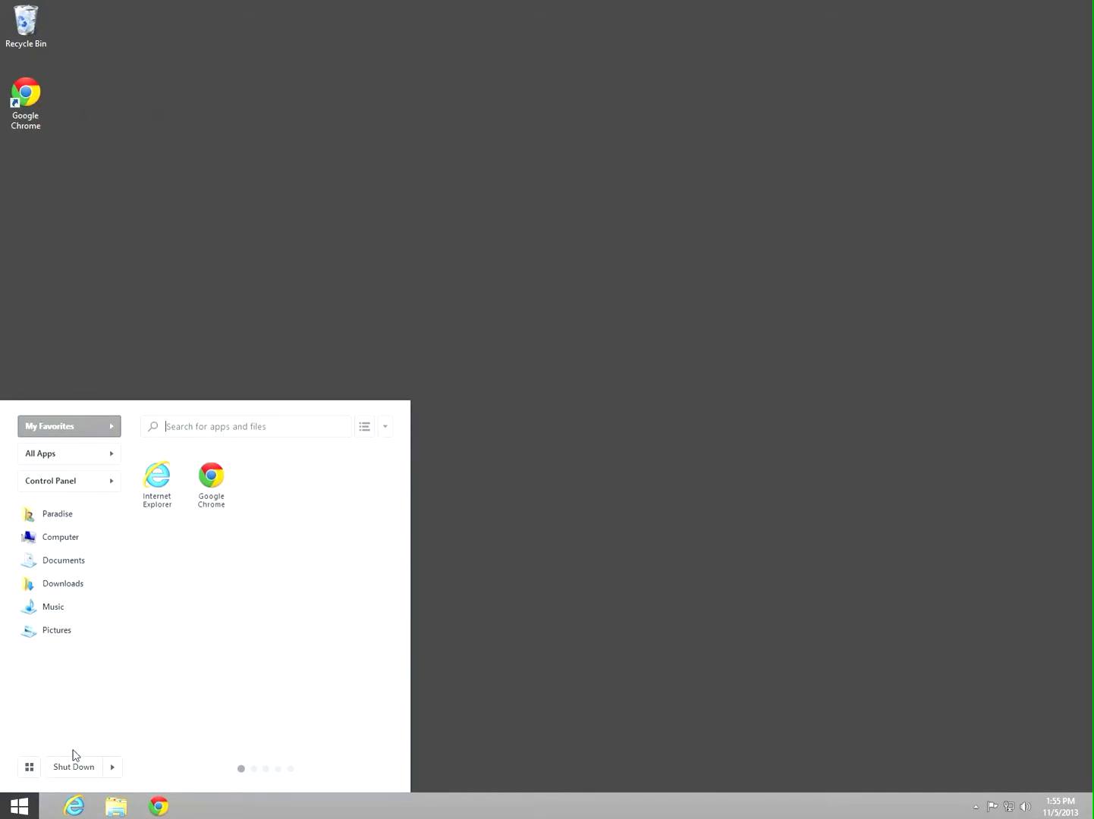
click(111, 768)
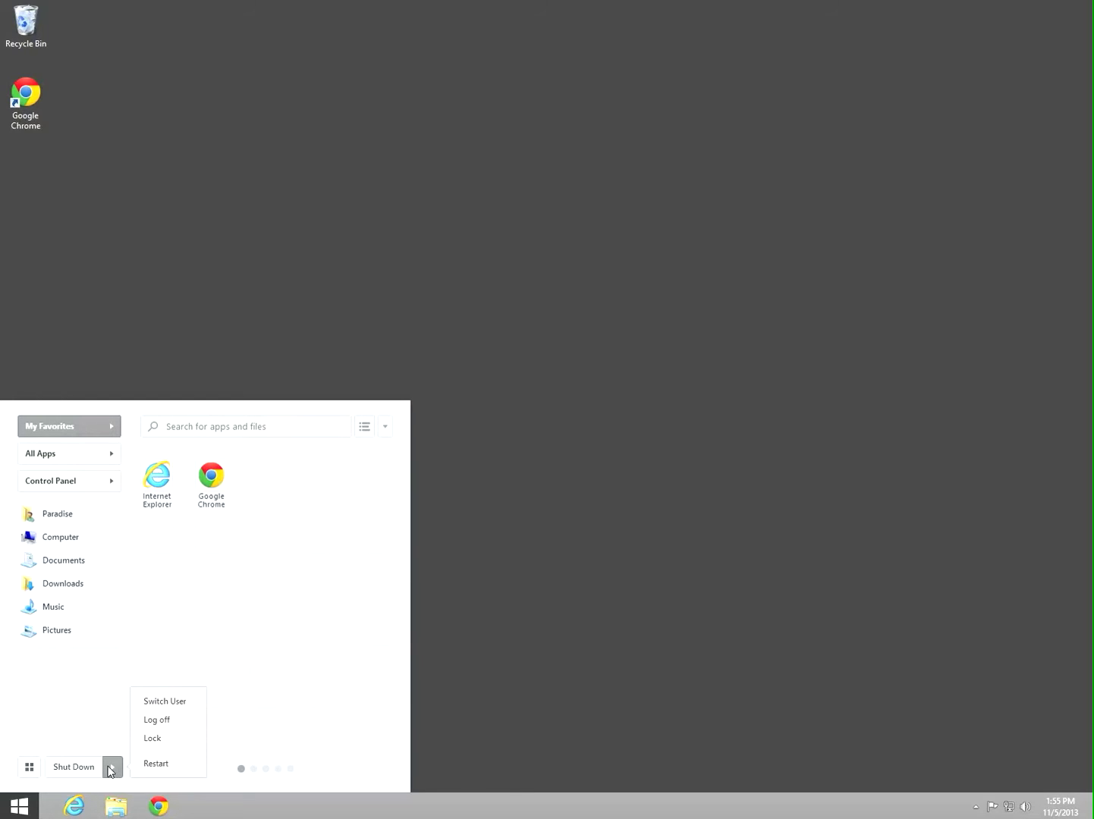
click(385, 428)
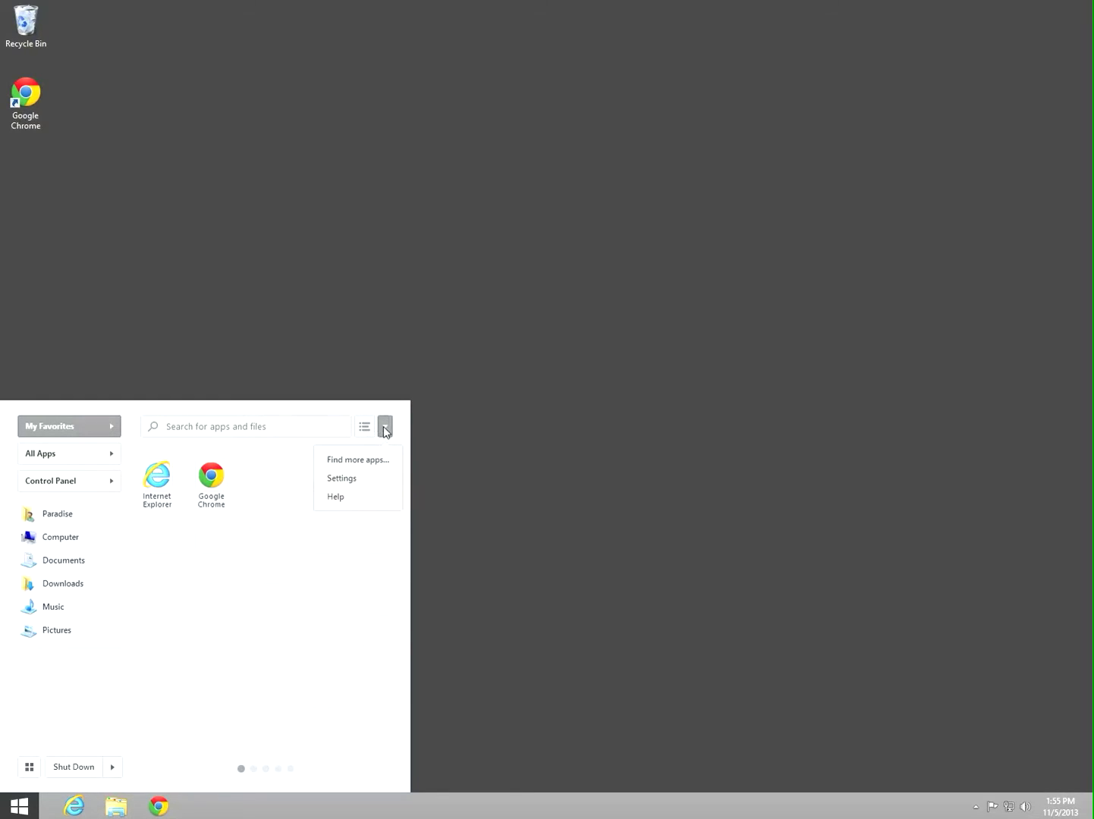
click(360, 477)
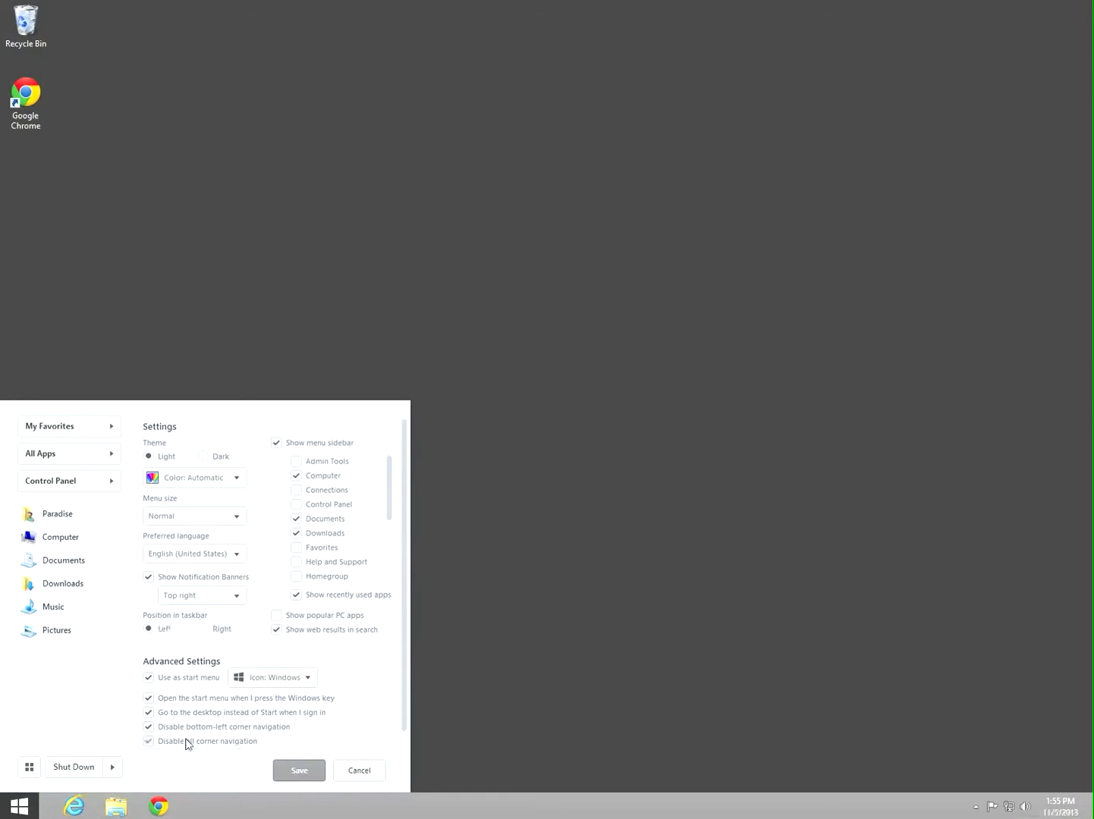
click(295, 774)
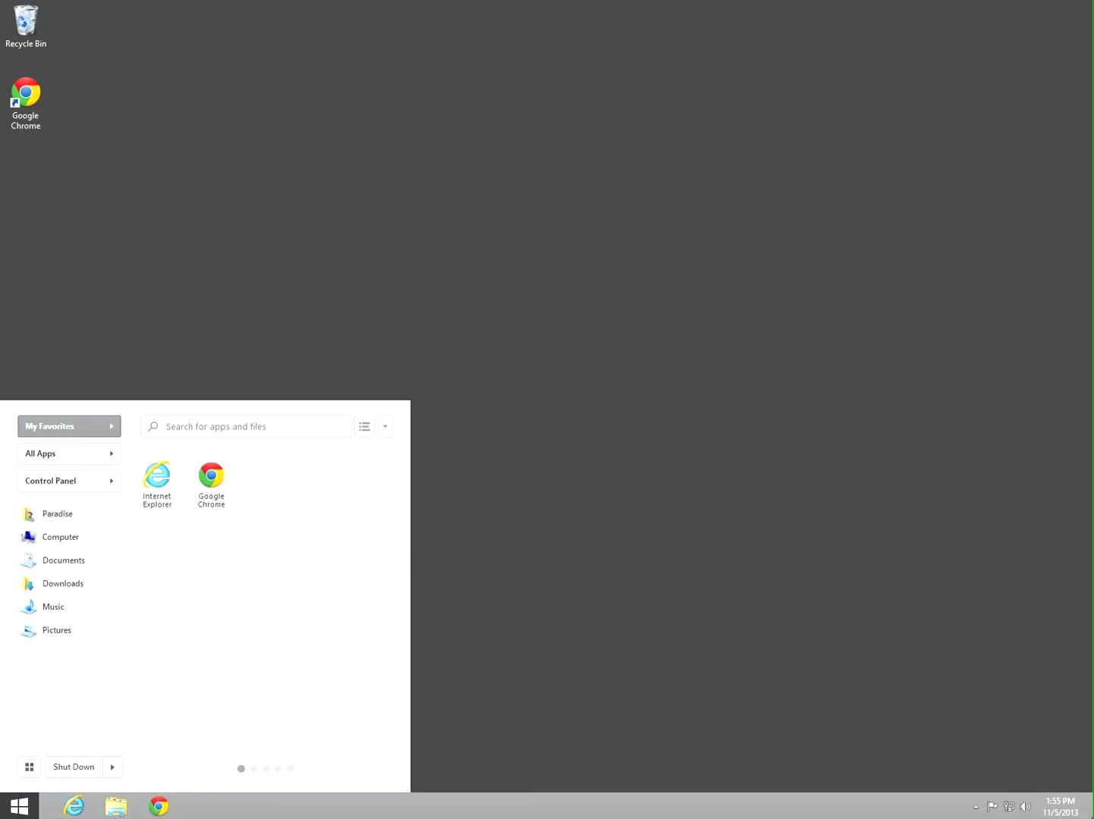
click(463, 550)
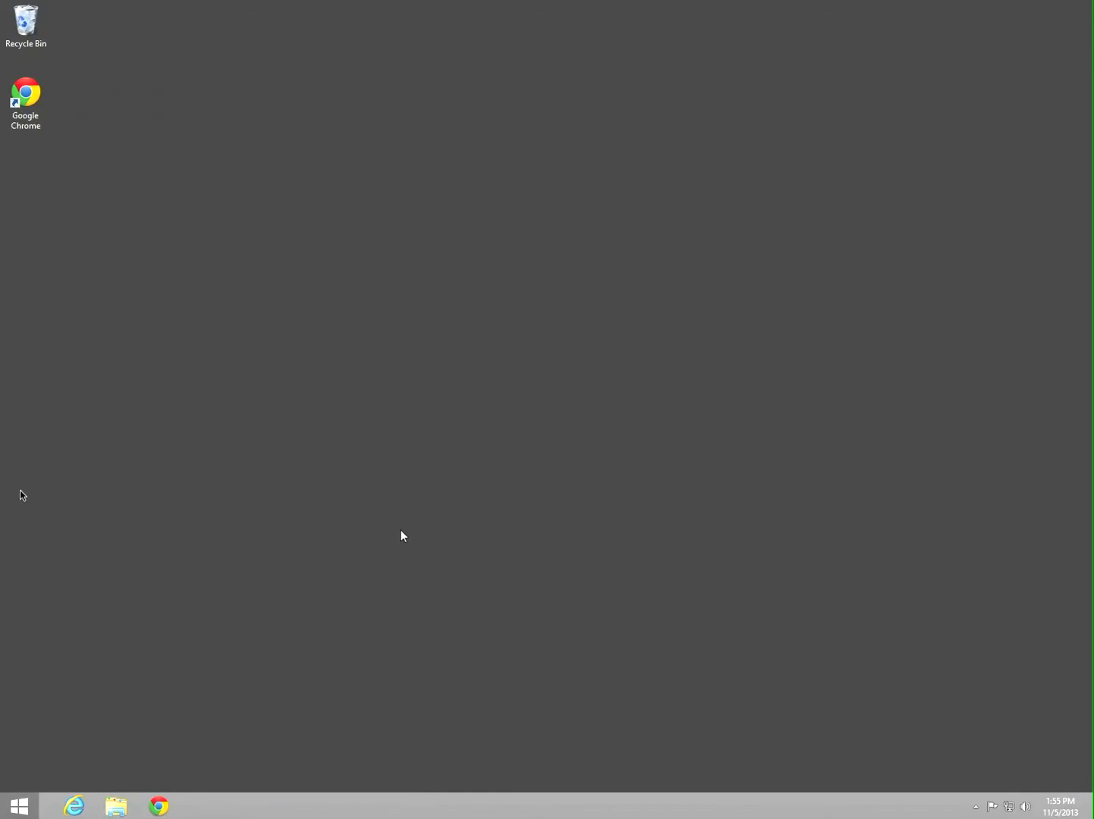
Restart the computer from the Pokki Start menu's shutdown options
click(26, 810)
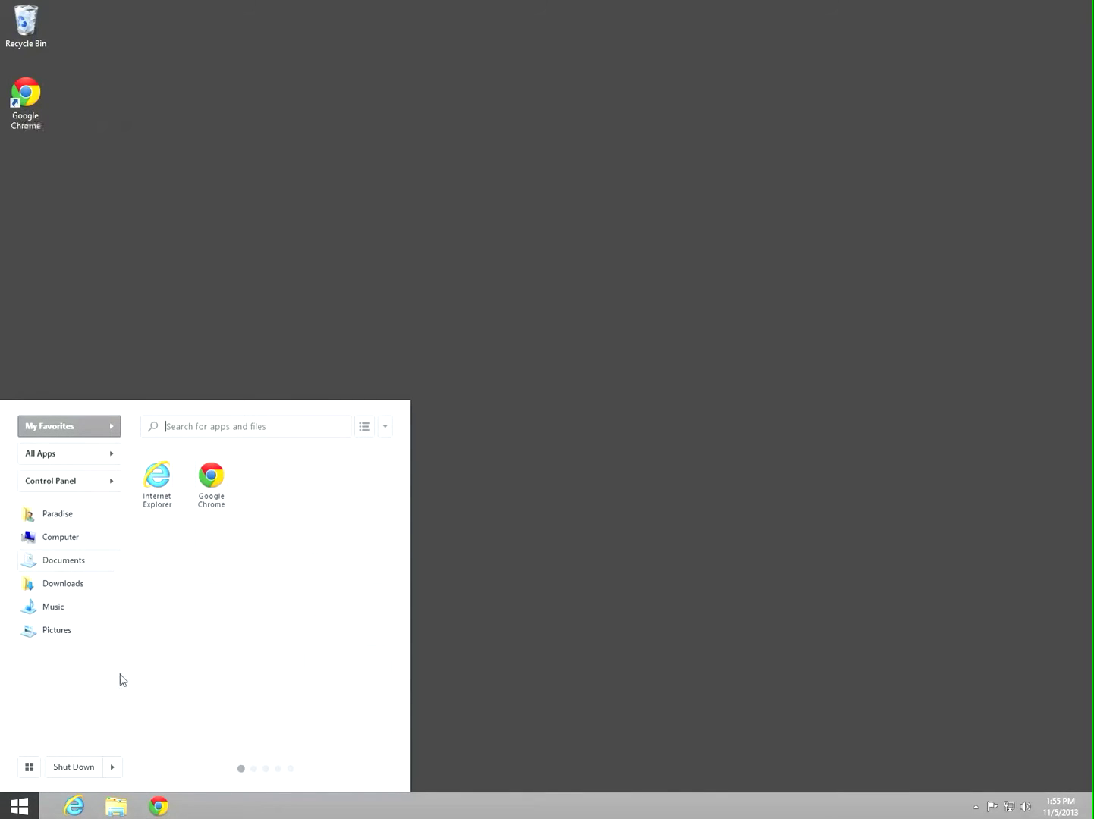
click(112, 766)
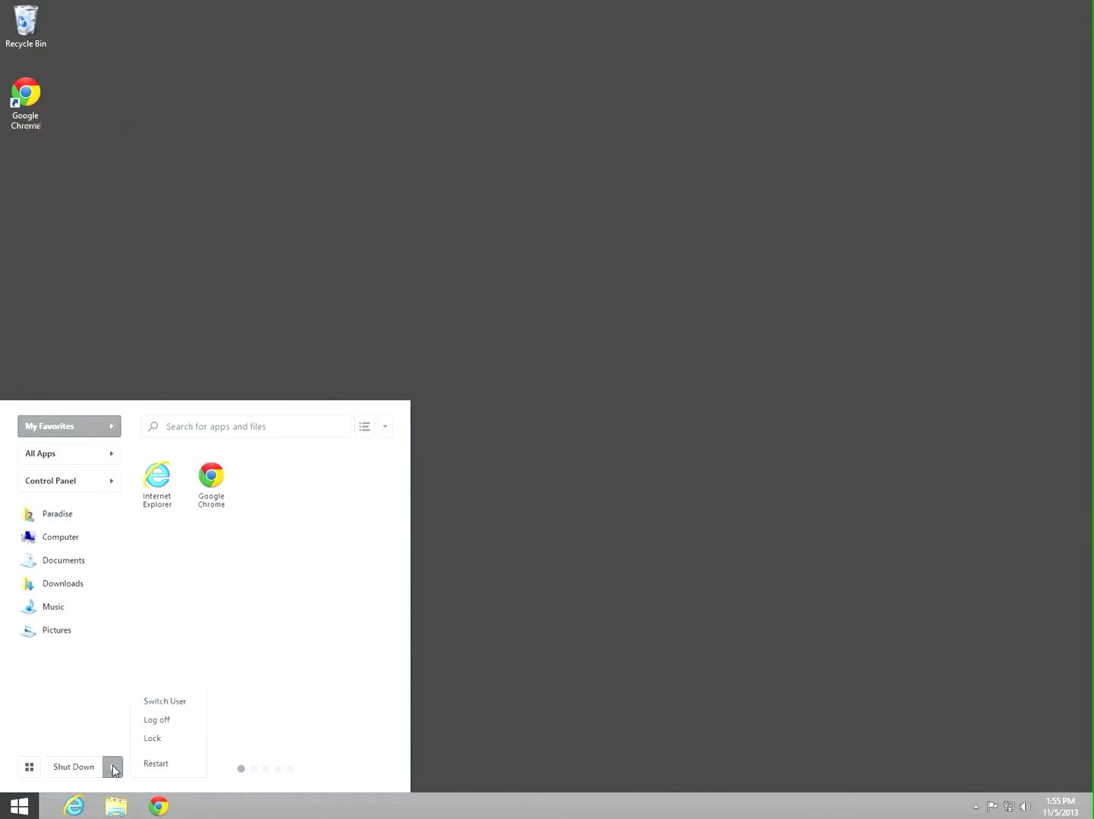
click(151, 762)
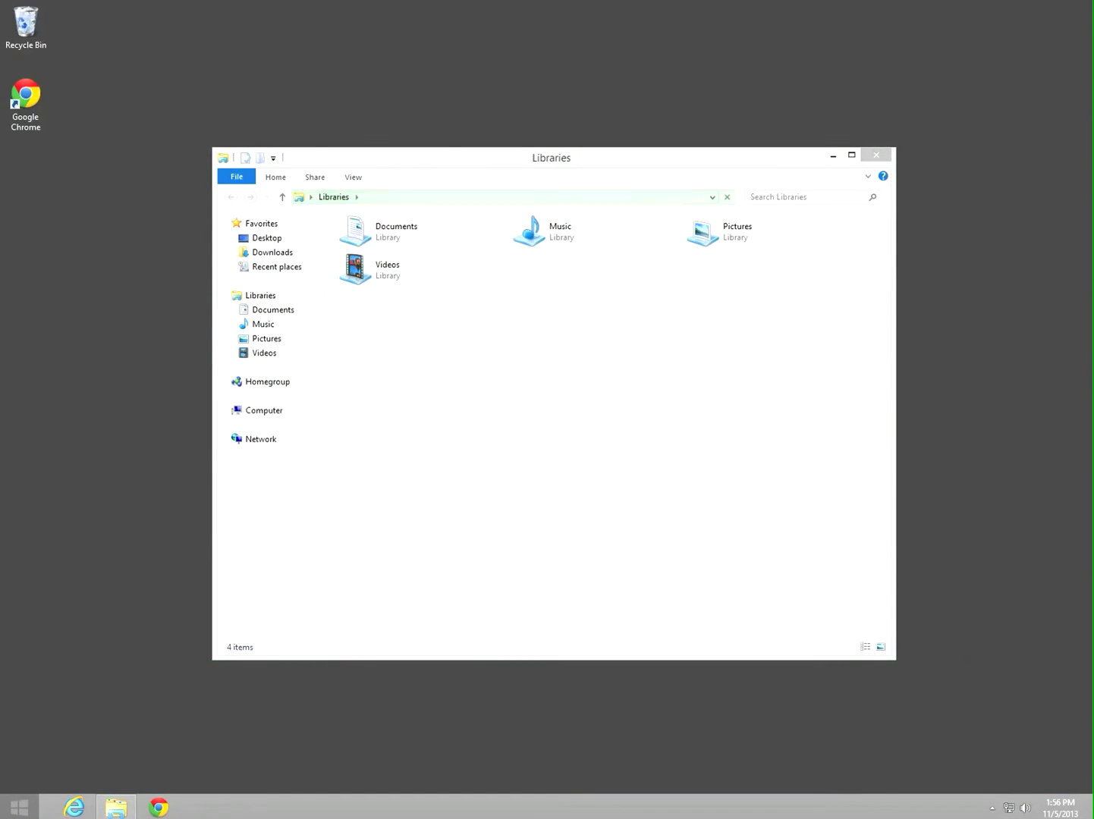
Close the Libraries window on the desktop, and open and dismiss the Start menu to test it
click(876, 154)
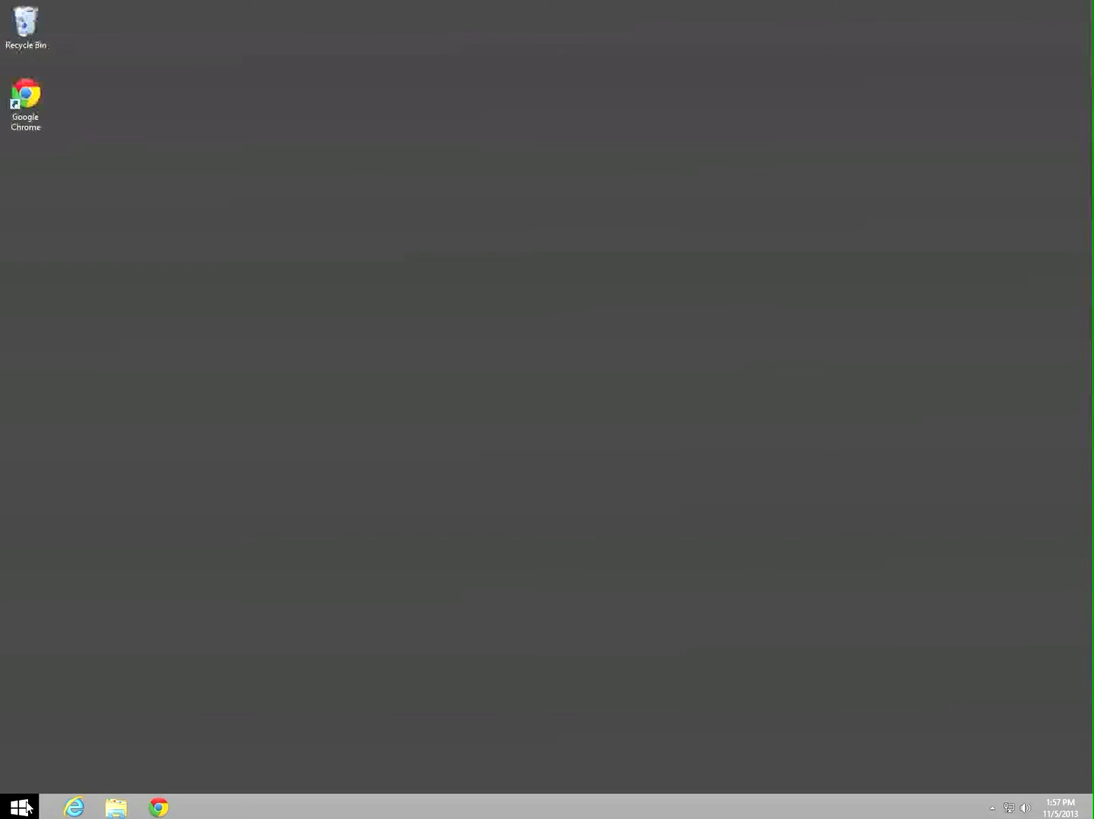
click(29, 808)
key(Escape)
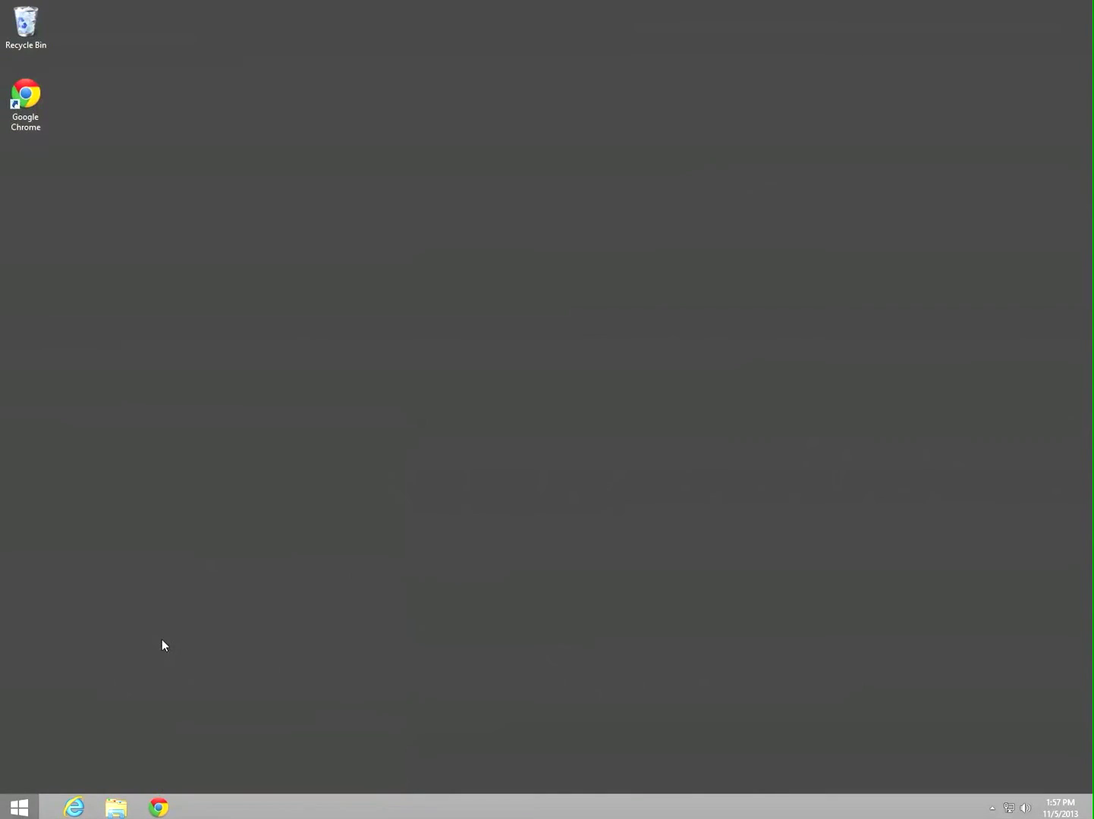